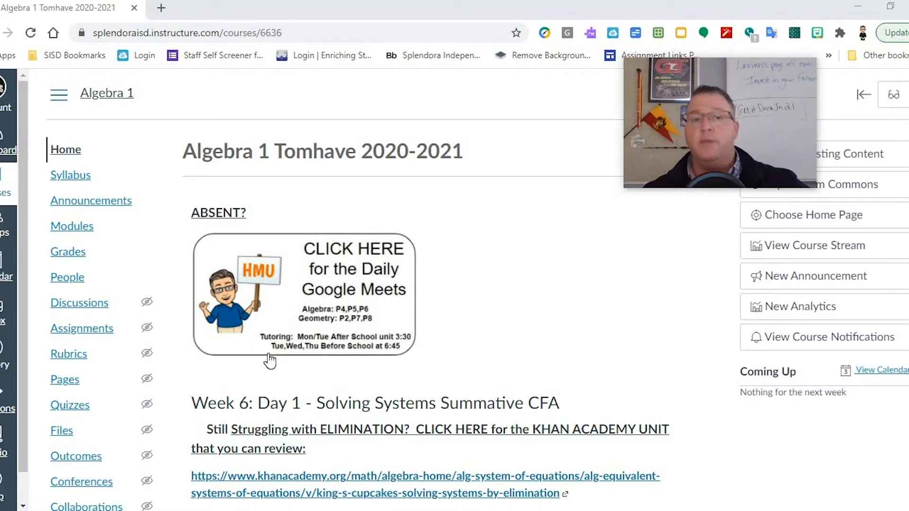
Open the course's quiz list and view the available options for the published Clearing Fractions QC 3-1 quiz.
{"action": "left_click", "coordinate": [77, 416]}
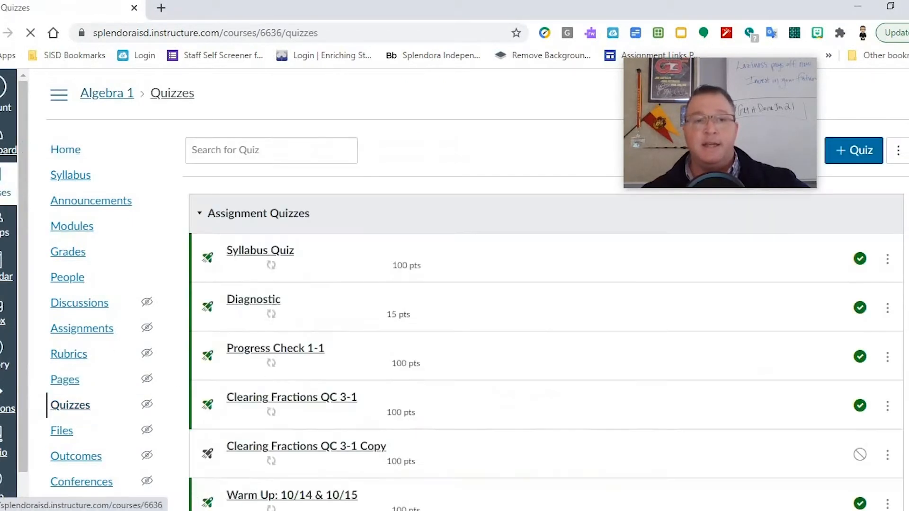
{"action": "scroll", "coordinate": [438, 207], "scroll_direction": "down", "scroll_amount": 3}
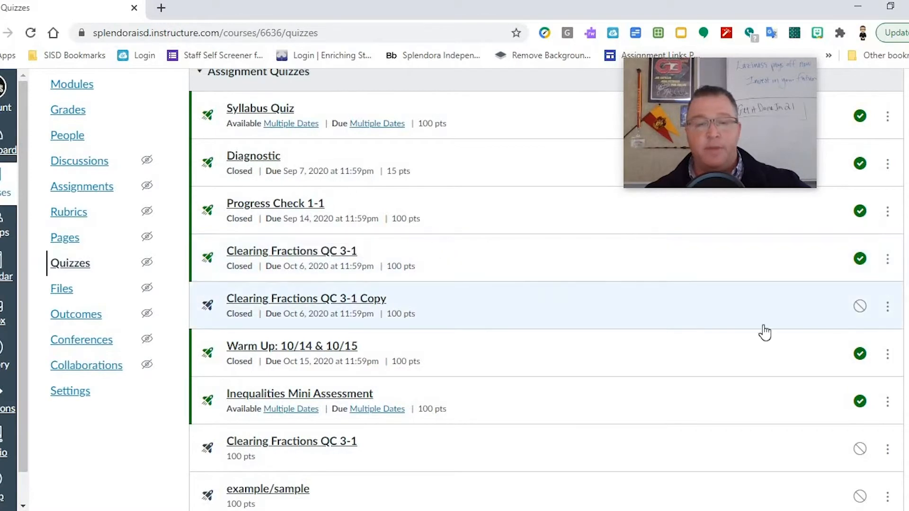
{"action": "left_click", "coordinate": [888, 260]}
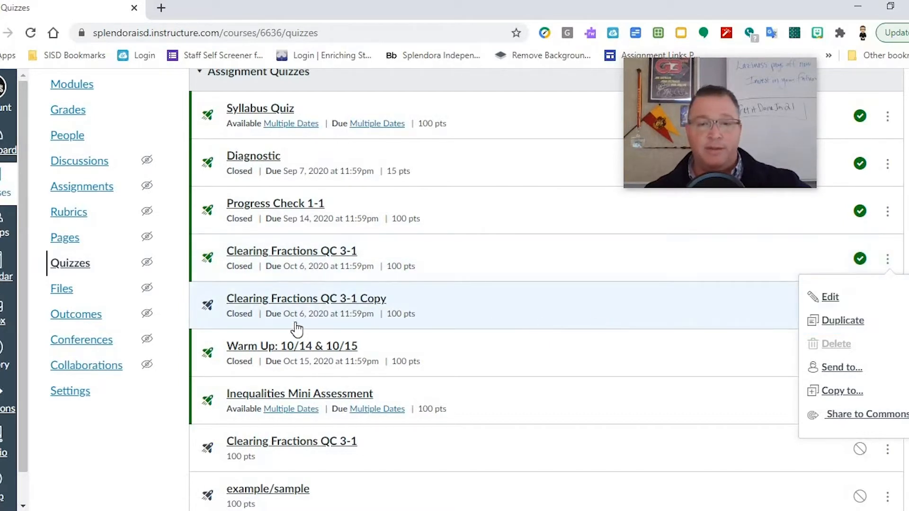
{"action": "left_click", "coordinate": [229, 320]}
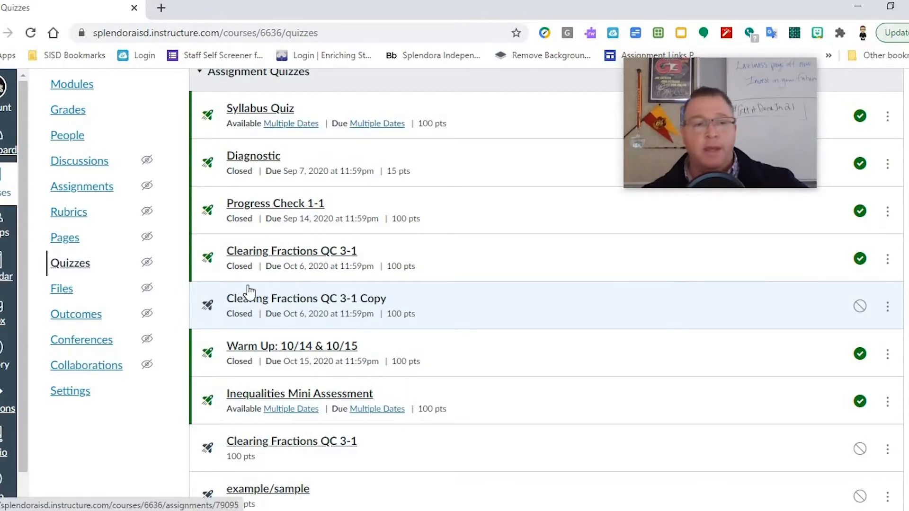
View the list of published and unpublished courses, and close it again.
{"action": "scroll", "coordinate": [249, 292], "scroll_direction": "up", "scroll_amount": 3}
{"action": "left_click", "coordinate": [7, 182]}
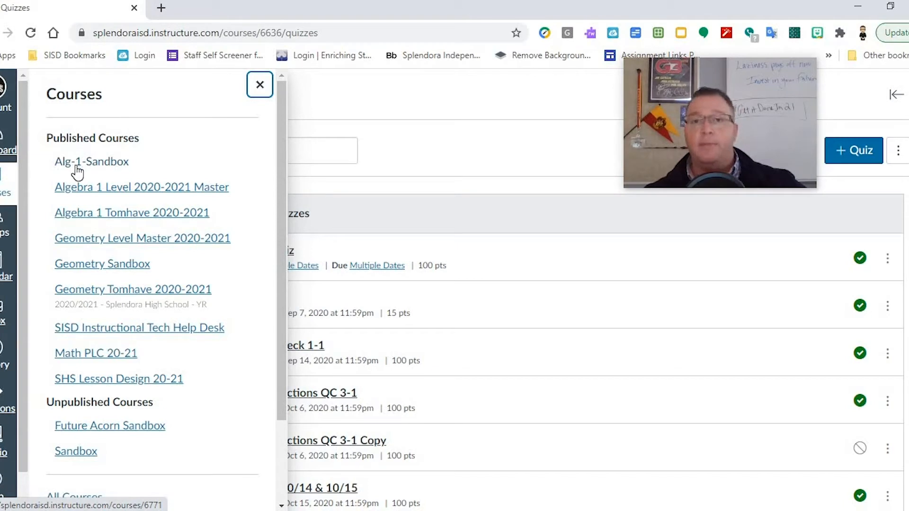
{"action": "left_click", "coordinate": [260, 84]}
Start importing existing content from the course home page, with Copy a Canvas Course as the content type.
{"action": "left_click", "coordinate": [71, 154]}
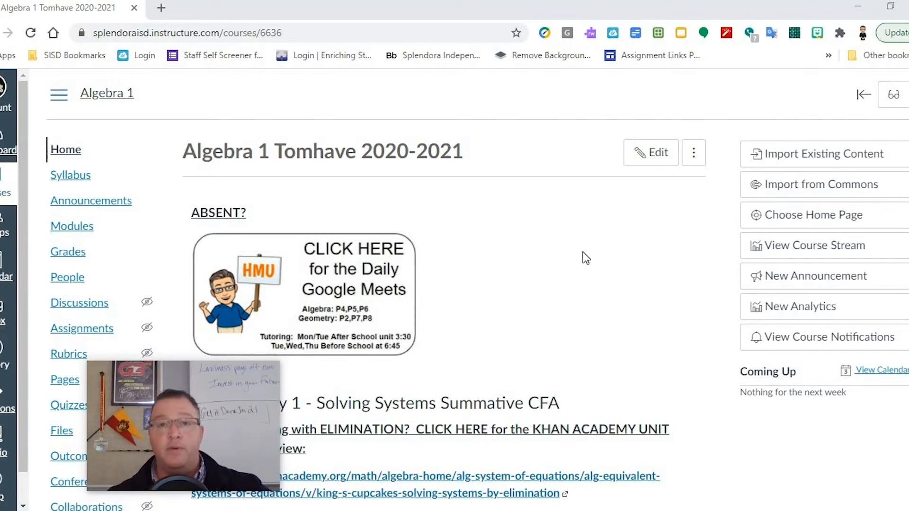
{"action": "left_click", "coordinate": [792, 164]}
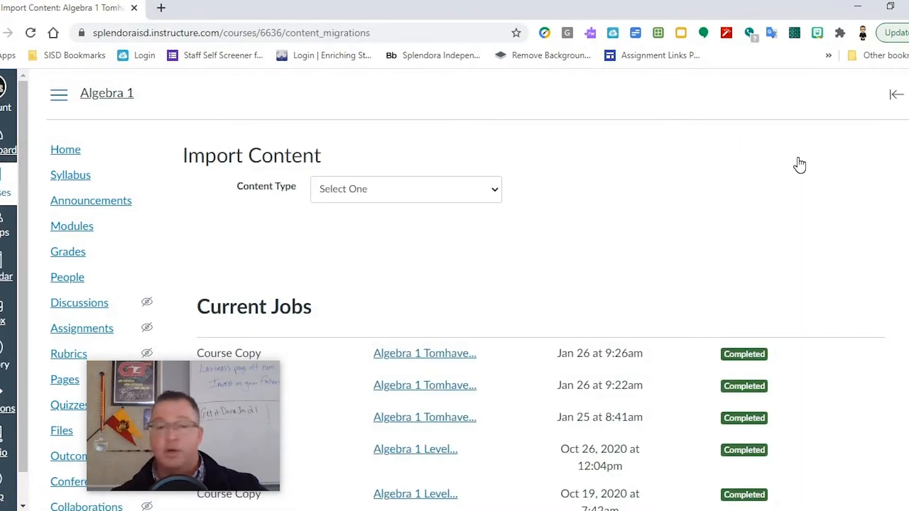
{"action": "left_click", "coordinate": [448, 190]}
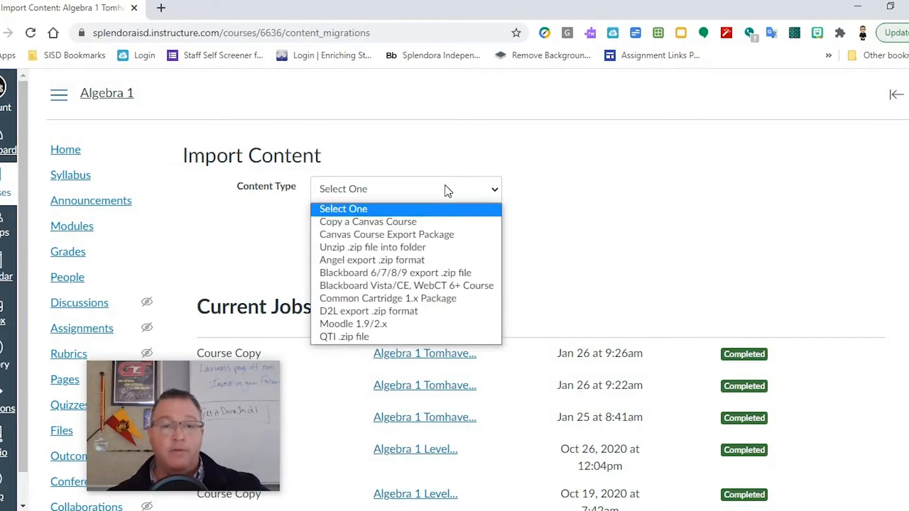
{"action": "left_click", "coordinate": [397, 222]}
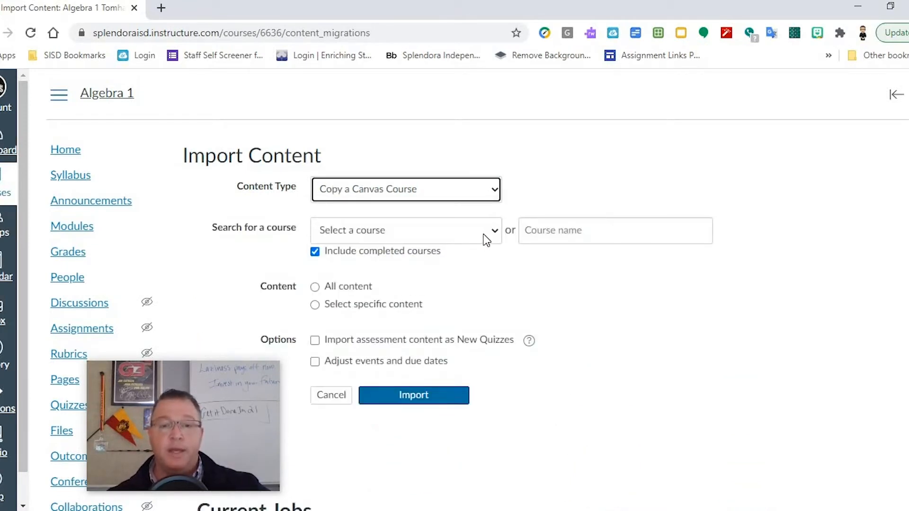
Choose the teacher's own Algebra 1 2020-2021 course under Default Term as the course to copy from.
{"action": "left_click", "coordinate": [486, 235]}
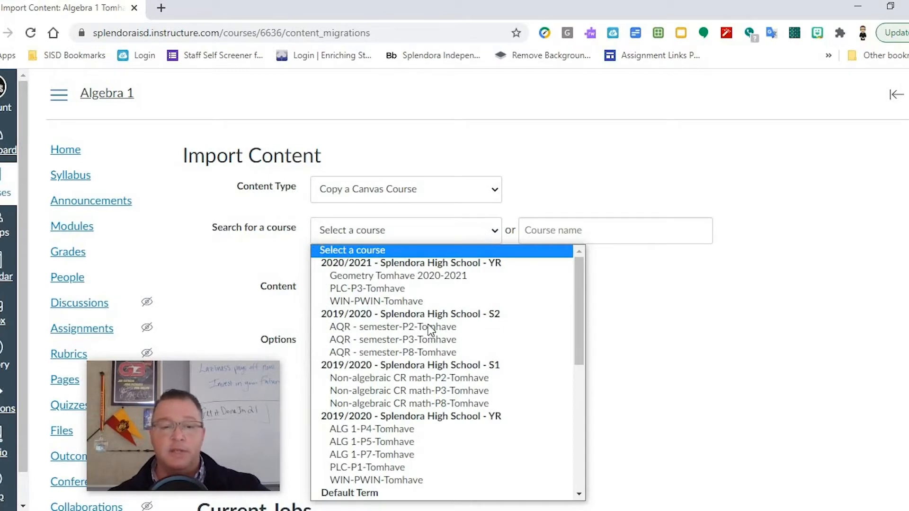
{"action": "scroll", "coordinate": [428, 330], "scroll_direction": "down", "scroll_amount": 6}
{"action": "scroll", "coordinate": [362, 389], "scroll_direction": "up", "scroll_amount": 3}
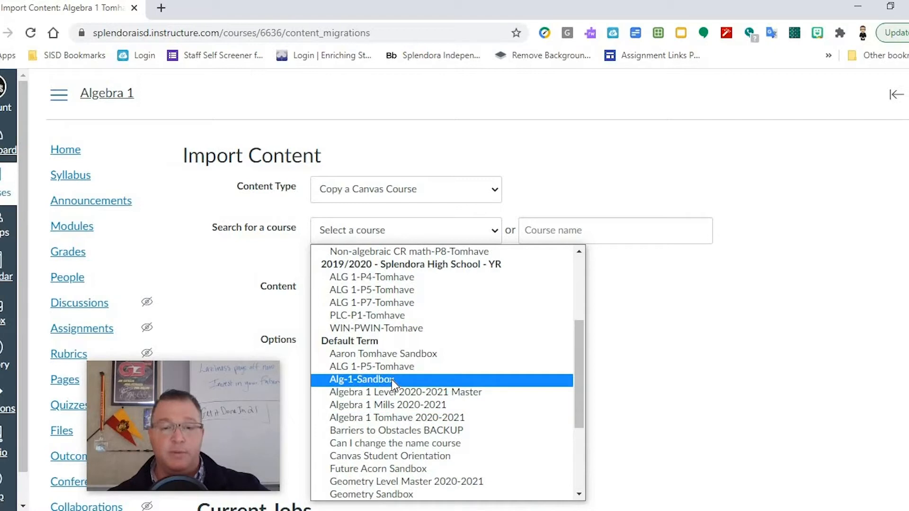
{"action": "scroll", "coordinate": [469, 372], "scroll_direction": "down", "scroll_amount": 3}
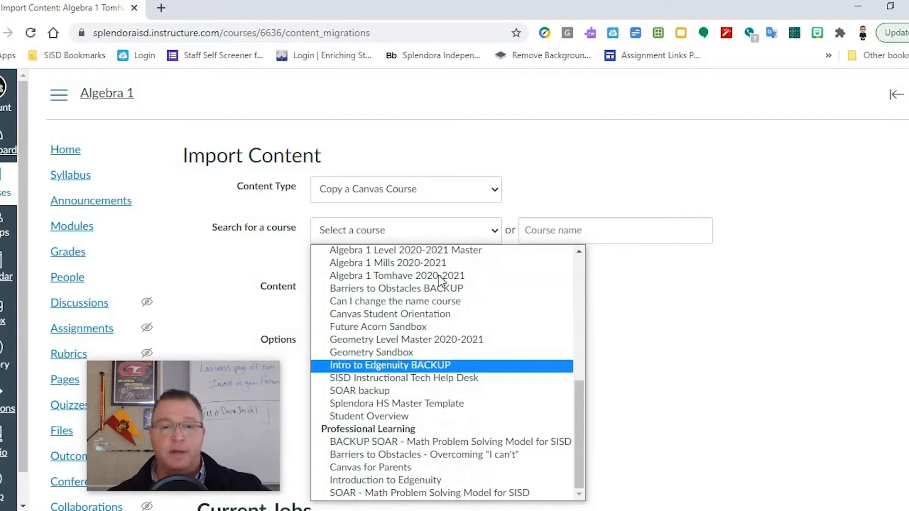
{"action": "left_click", "coordinate": [438, 274]}
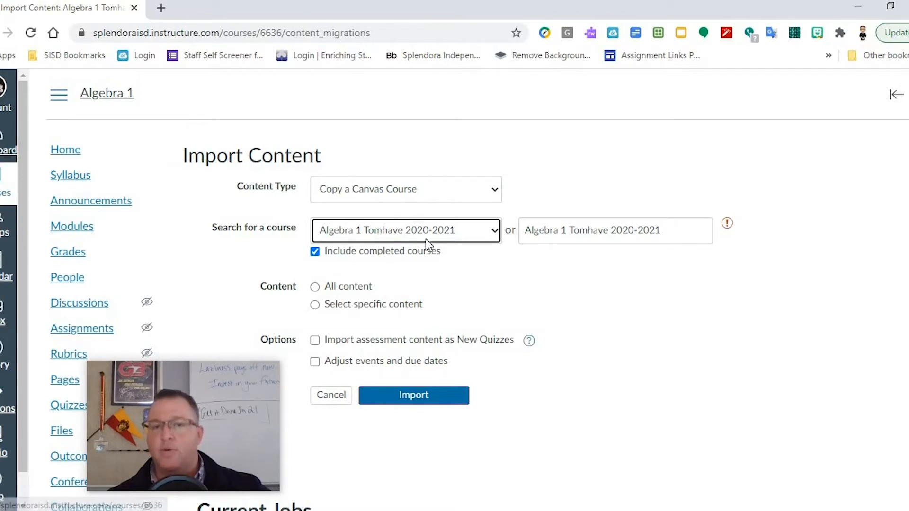
Set the import to specific content, with assessment content imported as New Quizzes and events and due dates adjusted.
{"action": "left_click", "coordinate": [316, 305]}
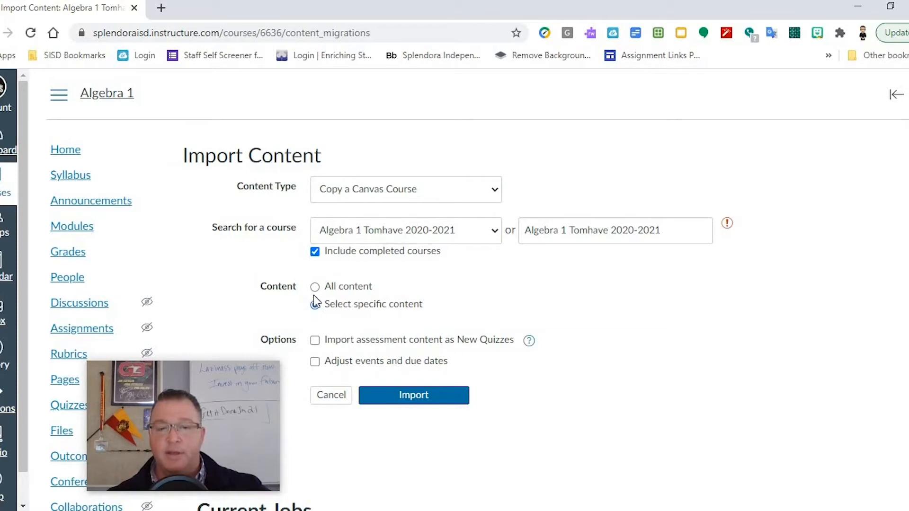
{"action": "left_click", "coordinate": [315, 363]}
{"action": "scroll", "coordinate": [540, 327], "scroll_direction": "down", "scroll_amount": 1}
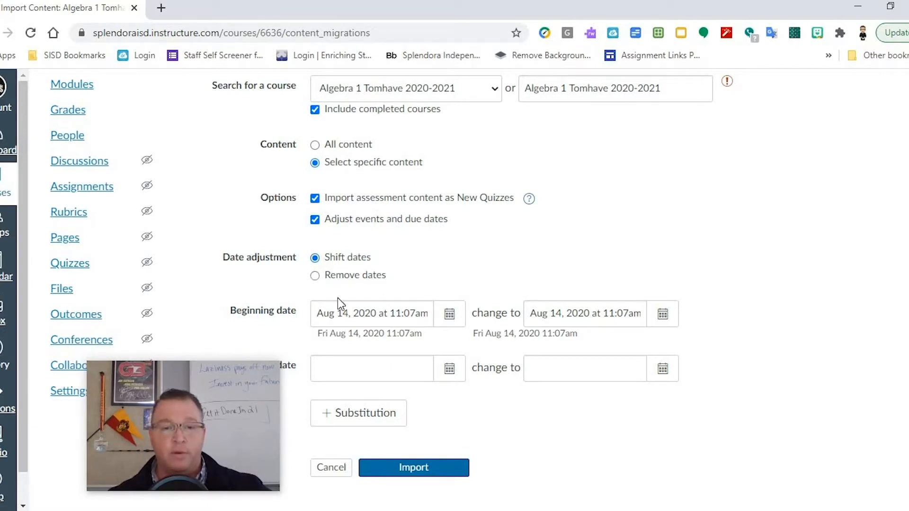
{"action": "left_click", "coordinate": [315, 275]}
{"action": "left_click", "coordinate": [315, 258]}
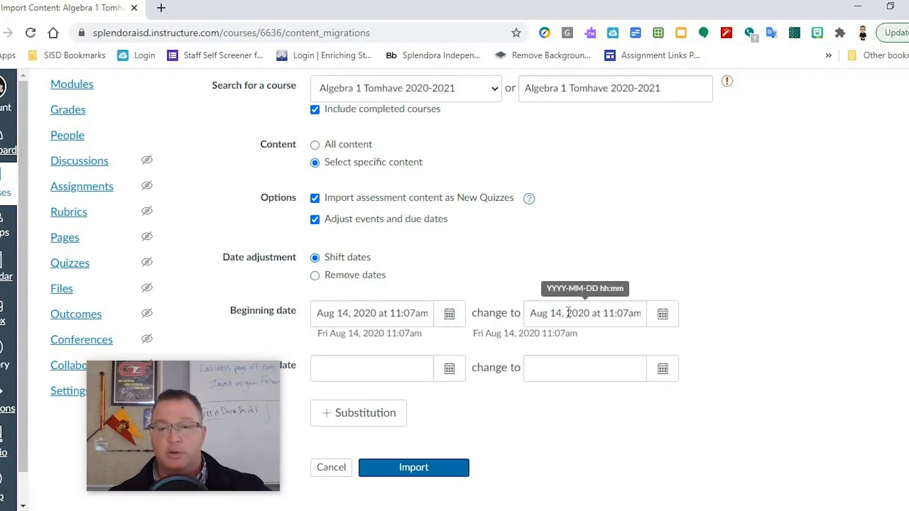
{"action": "left_click", "coordinate": [663, 316]}
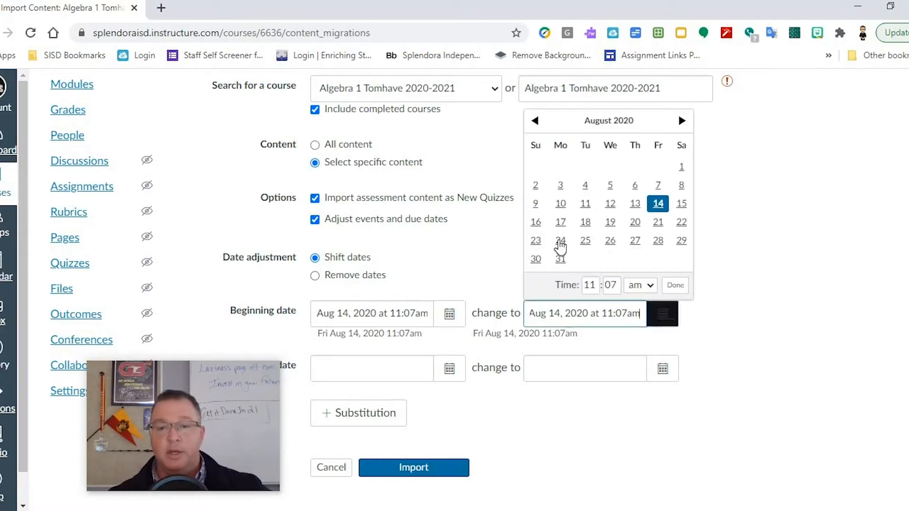
{"action": "left_click", "coordinate": [633, 318]}
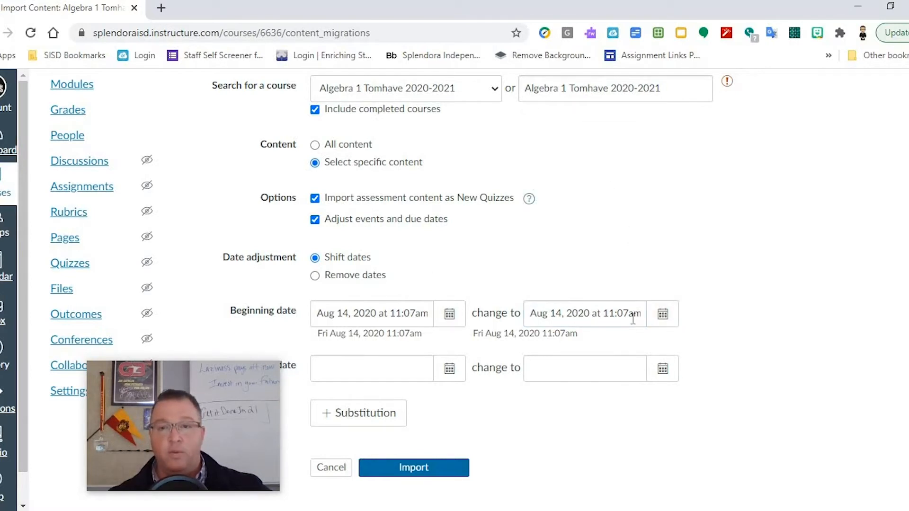
Set the date adjustment to Remove dates and start the import.
{"action": "left_click", "coordinate": [316, 277]}
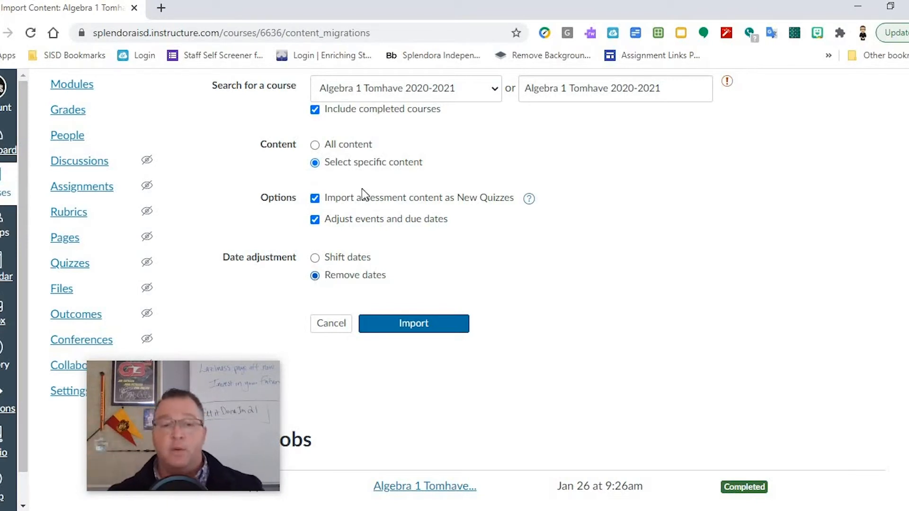
{"action": "left_click", "coordinate": [431, 332]}
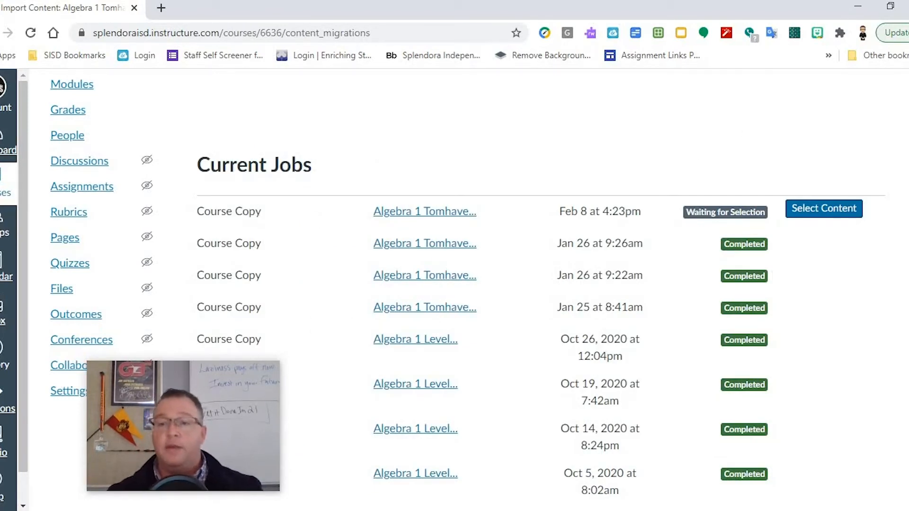
Open the content selection for the pending course copy and expand the Daily Work group under Assignments.
{"action": "left_click", "coordinate": [825, 211]}
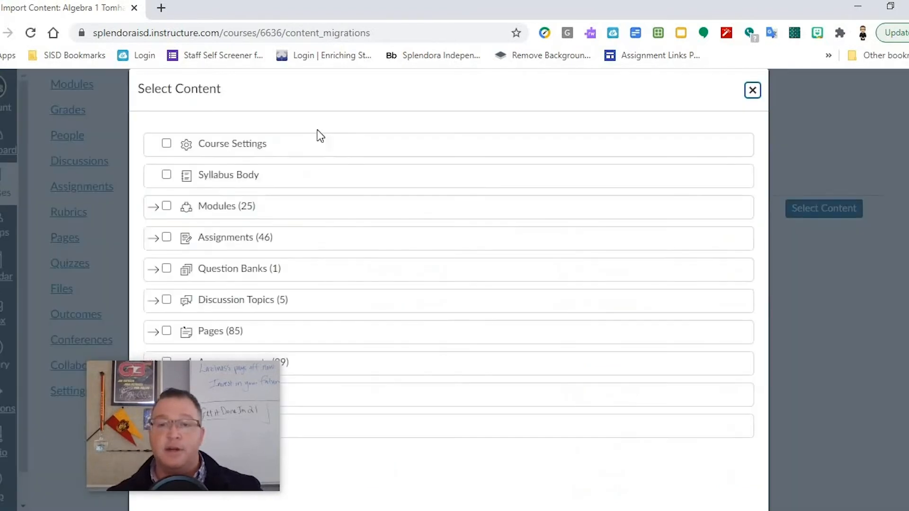
{"action": "scroll", "coordinate": [212, 199], "scroll_direction": "down", "scroll_amount": 2}
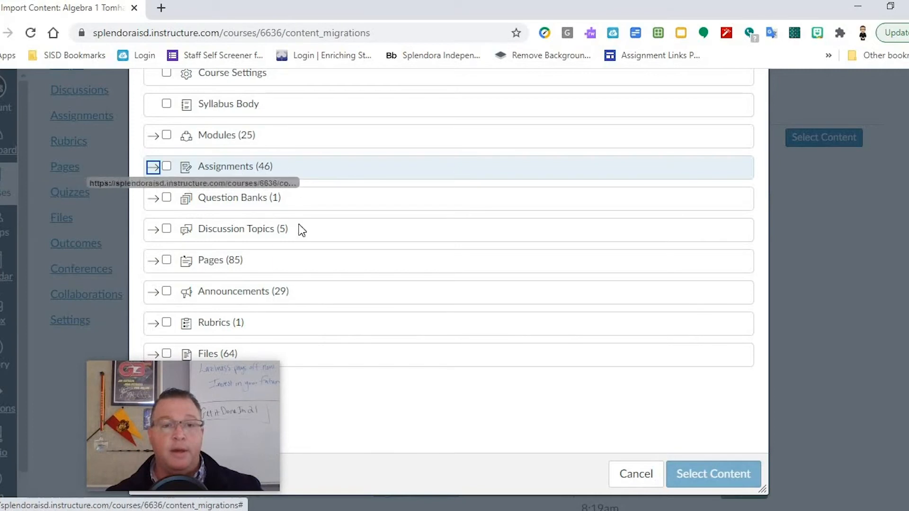
{"action": "scroll", "coordinate": [265, 199], "scroll_direction": "down", "scroll_amount": 3}
{"action": "scroll", "coordinate": [280, 194], "scroll_direction": "up", "scroll_amount": 5}
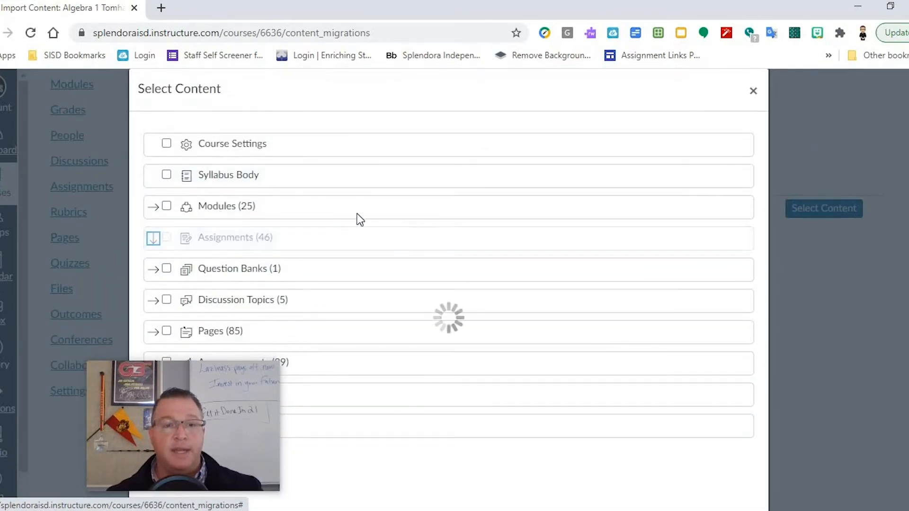
{"action": "left_click", "coordinate": [178, 264]}
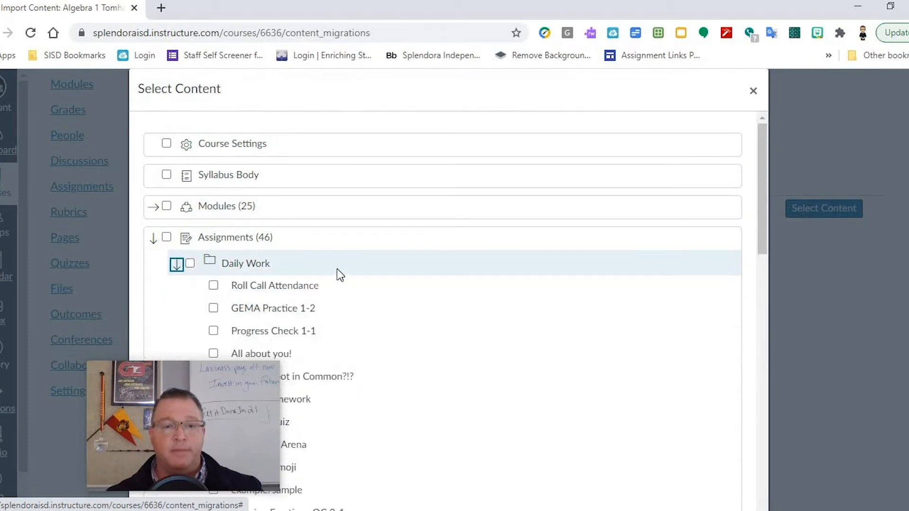
Select the Integer Practice 1-1 assignment in Daily Work and confirm it as the only content to import.
{"action": "scroll", "coordinate": [376, 272], "scroll_direction": "down", "scroll_amount": 6}
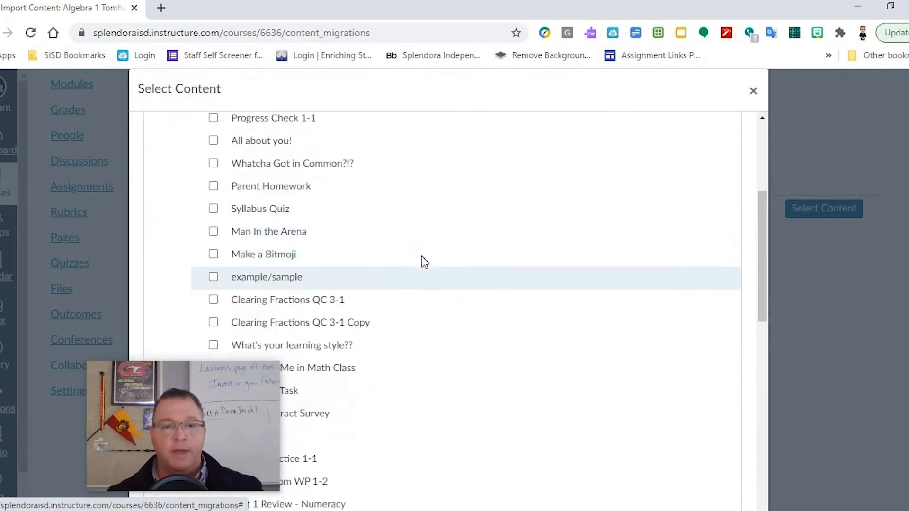
{"action": "scroll", "coordinate": [378, 256], "scroll_direction": "down", "scroll_amount": 3}
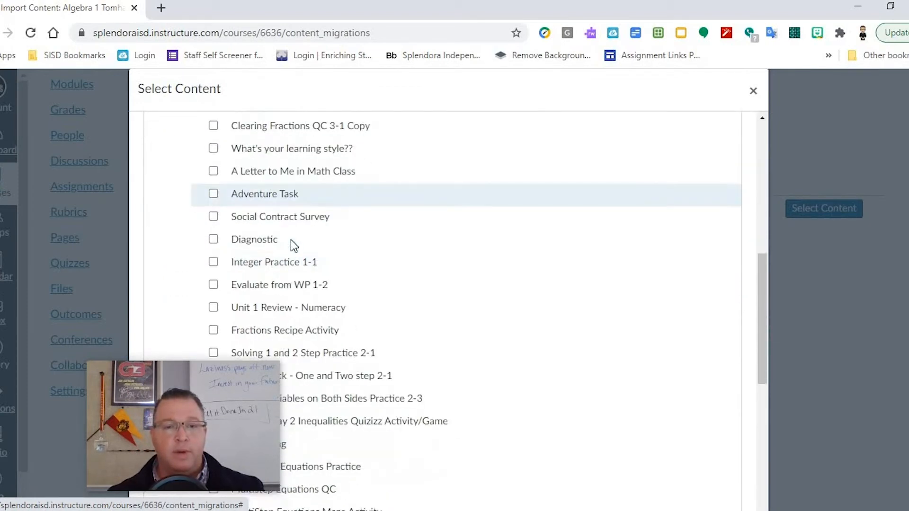
{"action": "left_click", "coordinate": [437, 242]}
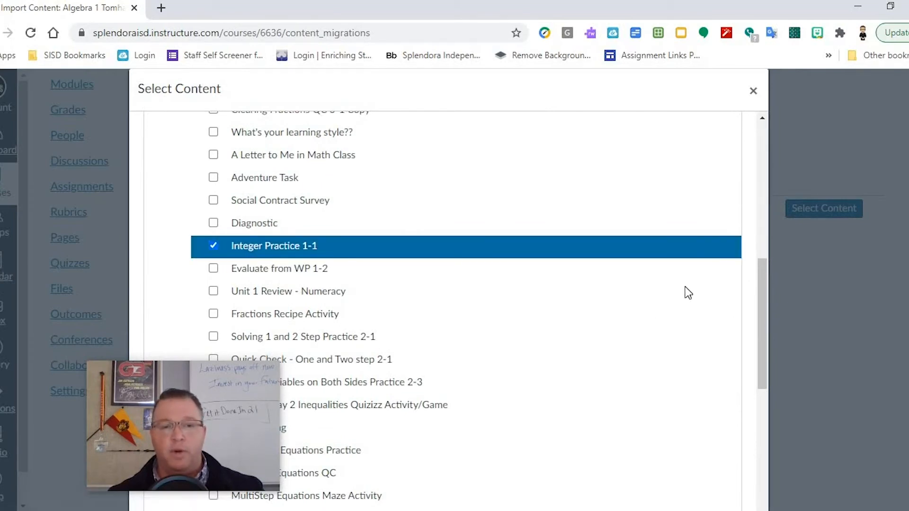
{"action": "scroll", "coordinate": [770, 308], "scroll_direction": "down", "scroll_amount": 1}
{"action": "scroll", "coordinate": [807, 432], "scroll_direction": "down", "scroll_amount": 6}
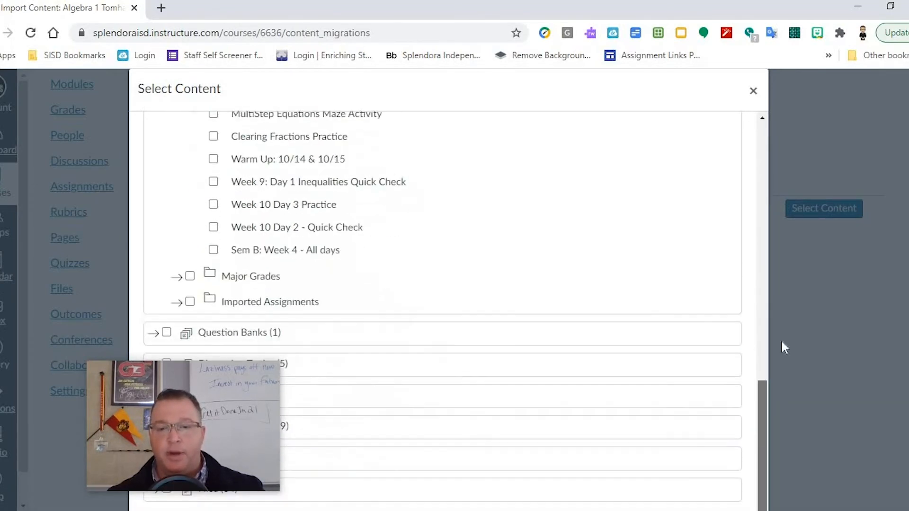
{"action": "scroll", "coordinate": [755, 101], "scroll_direction": "up", "scroll_amount": 15}
{"action": "scroll", "coordinate": [558, 287], "scroll_direction": "down", "scroll_amount": 5}
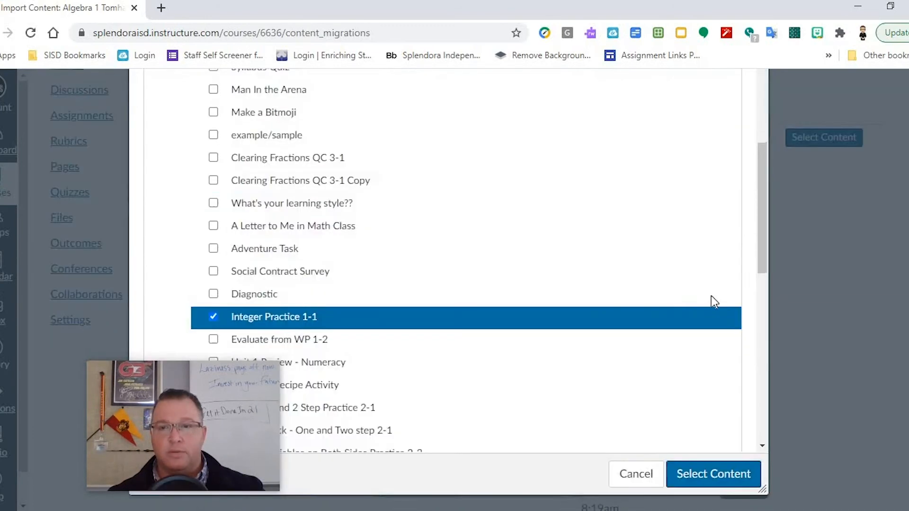
{"action": "scroll", "coordinate": [704, 261], "scroll_direction": "down", "scroll_amount": 4}
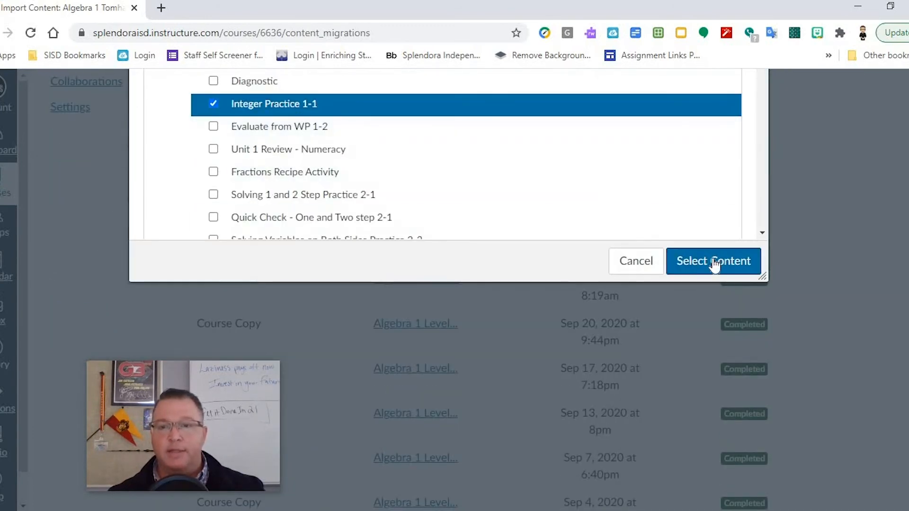
{"action": "left_click", "coordinate": [714, 263]}
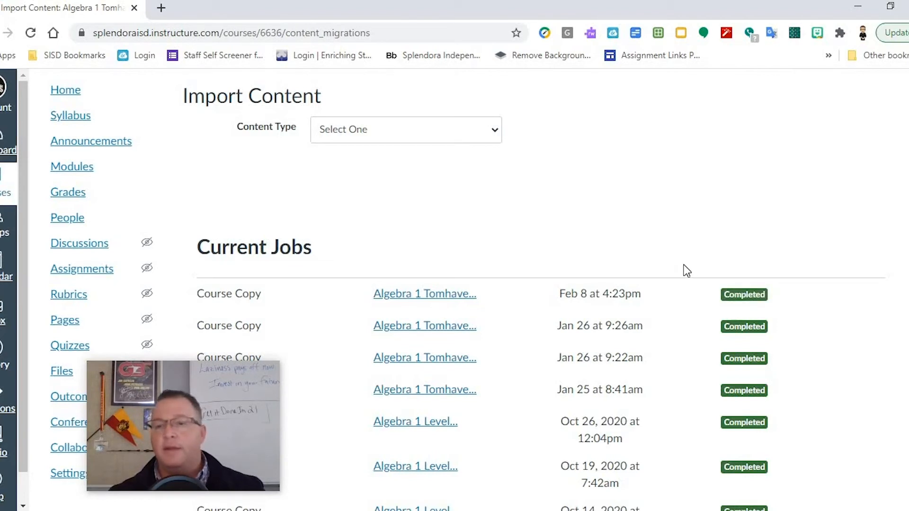
Open the course's assignments, find Integer Practice 1-1 in the Imported Assignments group and view its options.
{"action": "scroll", "coordinate": [78, 254], "scroll_direction": "down", "scroll_amount": 2}
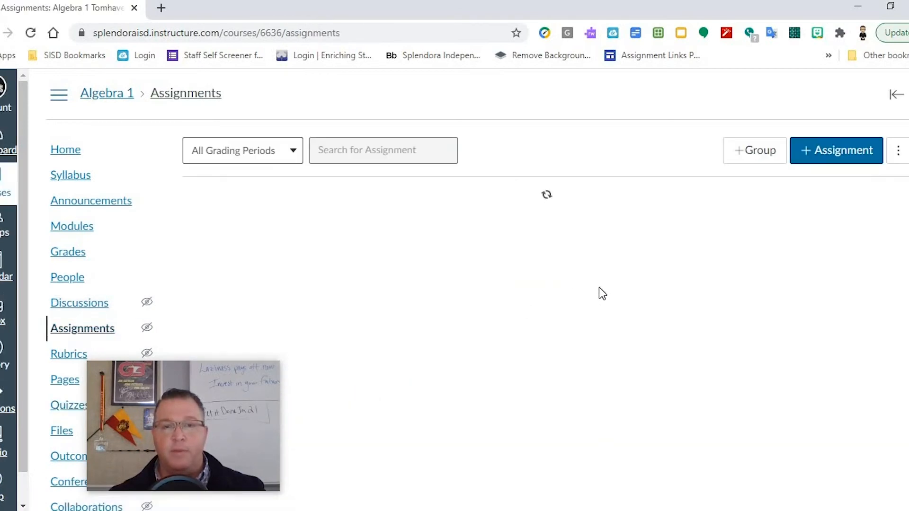
{"action": "scroll", "coordinate": [843, 256], "scroll_direction": "down", "scroll_amount": 10}
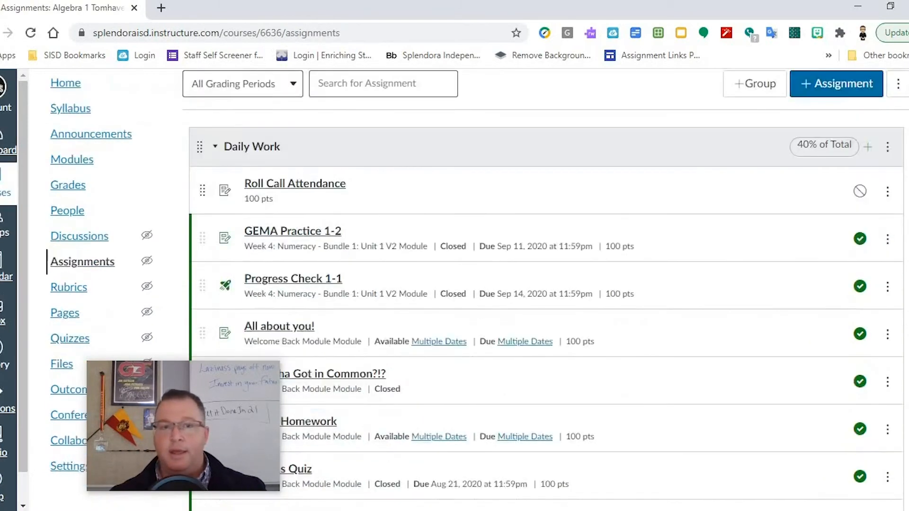
{"action": "scroll", "coordinate": [545, 284], "scroll_direction": "down", "scroll_amount": 20}
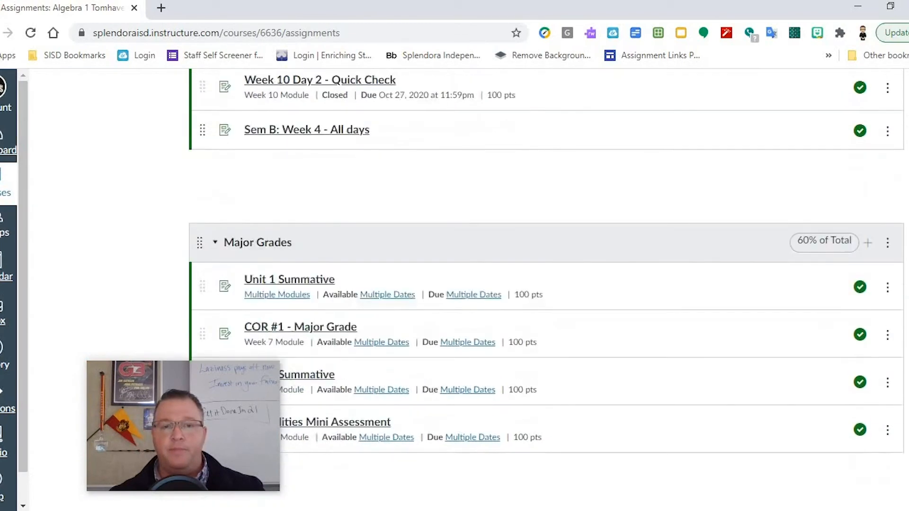
{"action": "scroll", "coordinate": [869, 358], "scroll_direction": "down", "scroll_amount": 5}
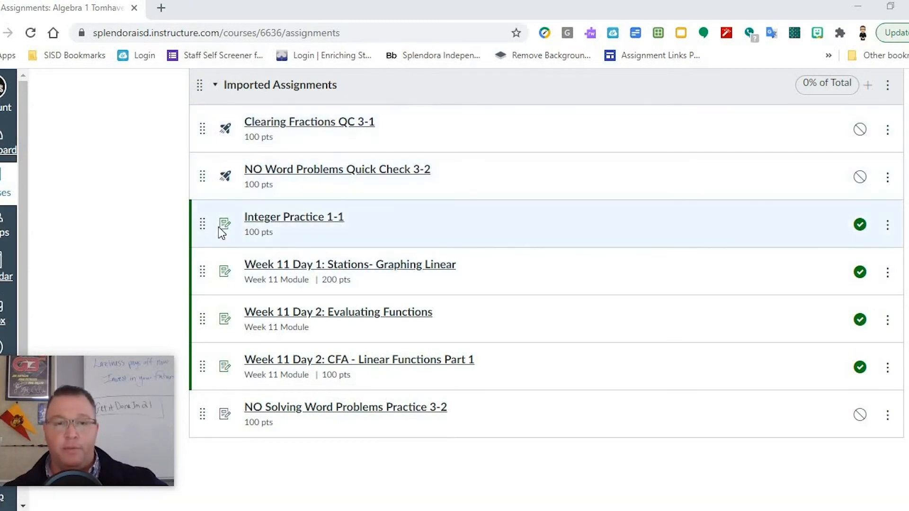
{"action": "left_click", "coordinate": [889, 226]}
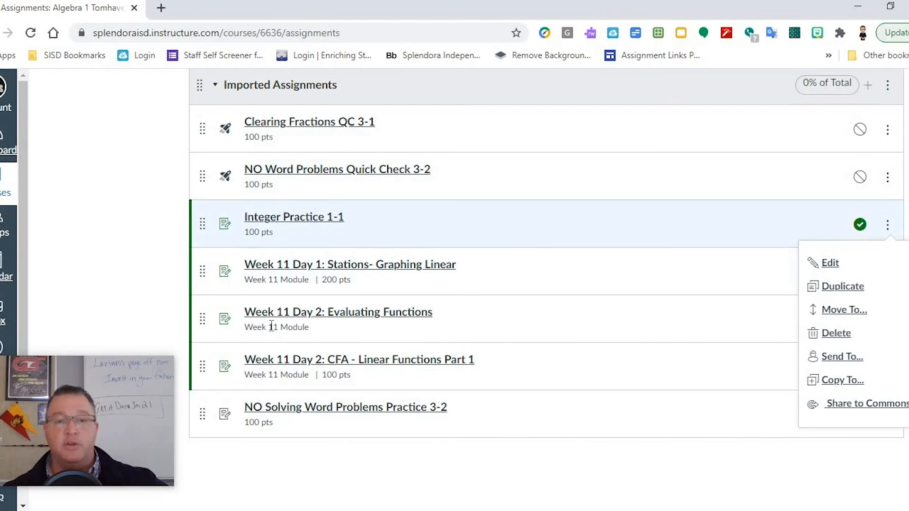
{"action": "left_click_drag", "start_coordinate": [68, 430], "coordinate": [465, 256]}
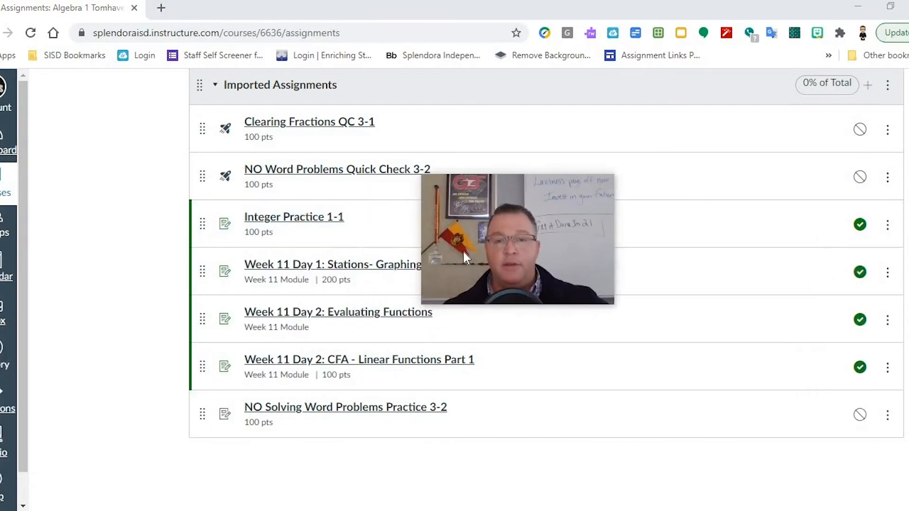
{"action": "left_click_drag", "start_coordinate": [705, 390], "coordinate": [803, 490]}
{"action": "left_click_drag", "start_coordinate": [664, 373], "coordinate": [521, 306]}
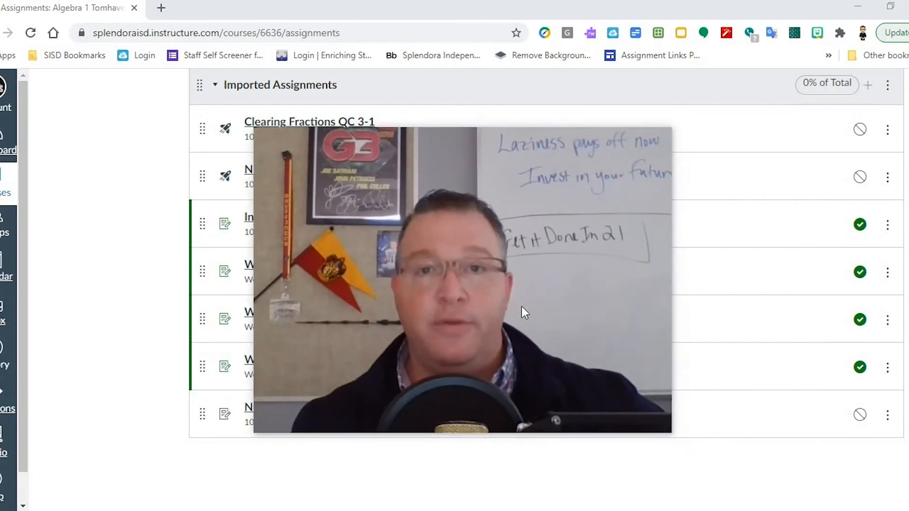